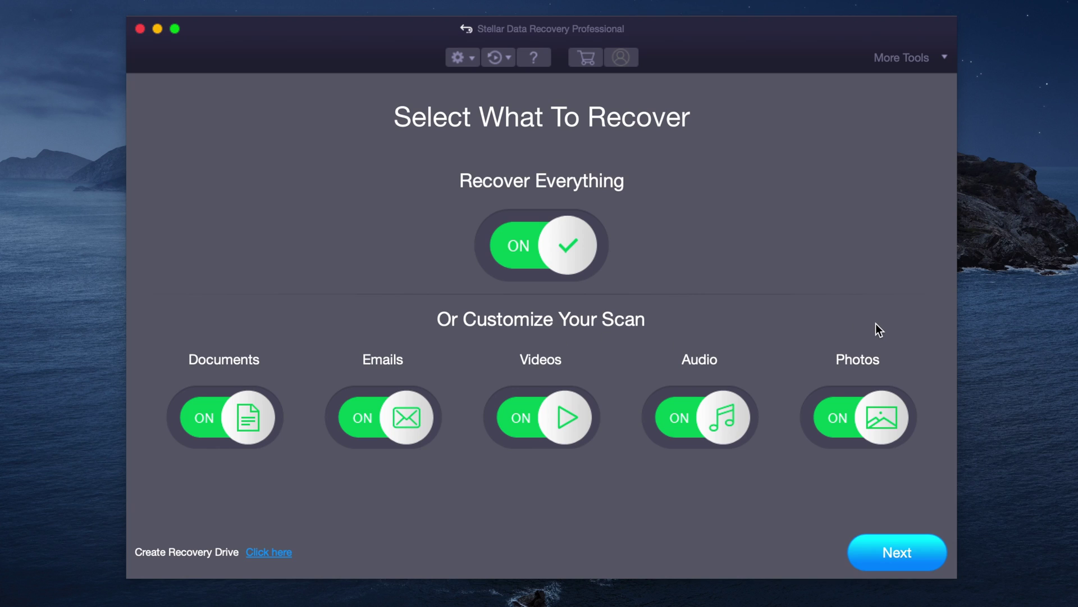
# Select the Untitled drive from the expanded drive list and start scanning it.
pyautogui.click(924, 548)
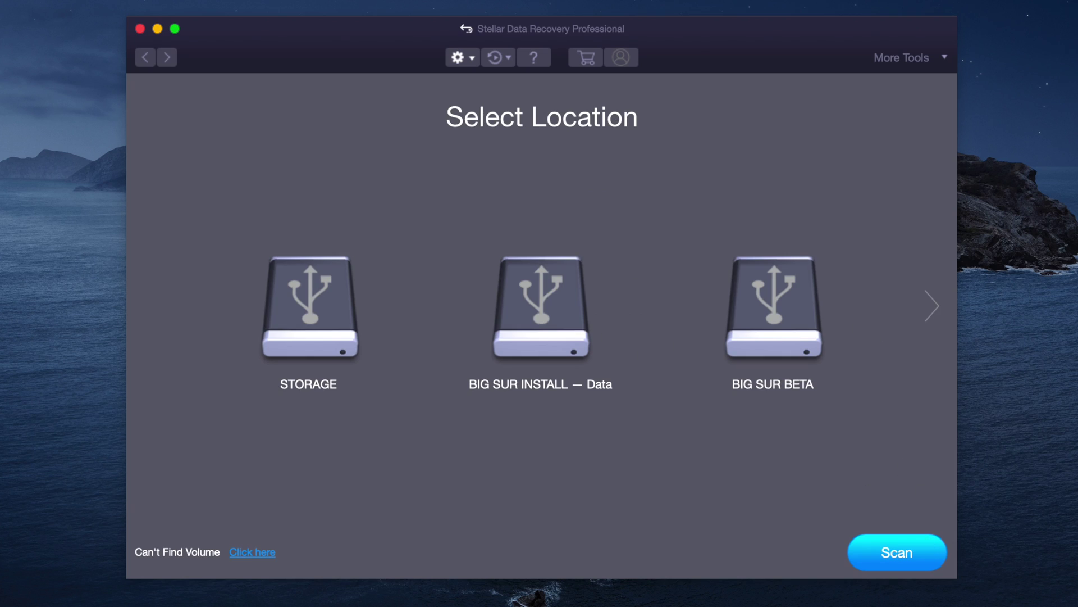
pyautogui.click(931, 306)
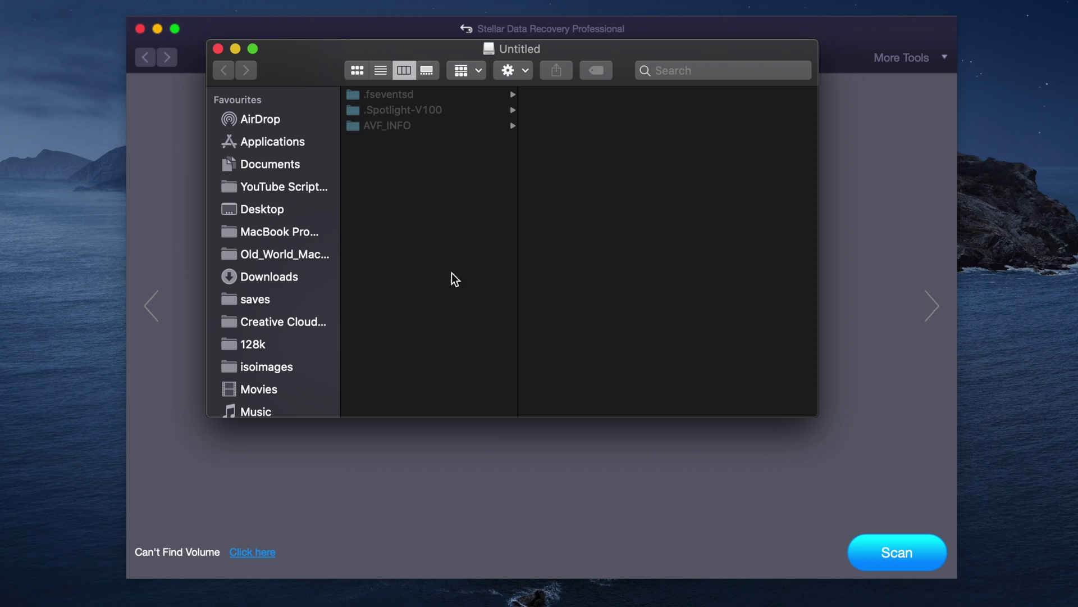
pyautogui.click(217, 49)
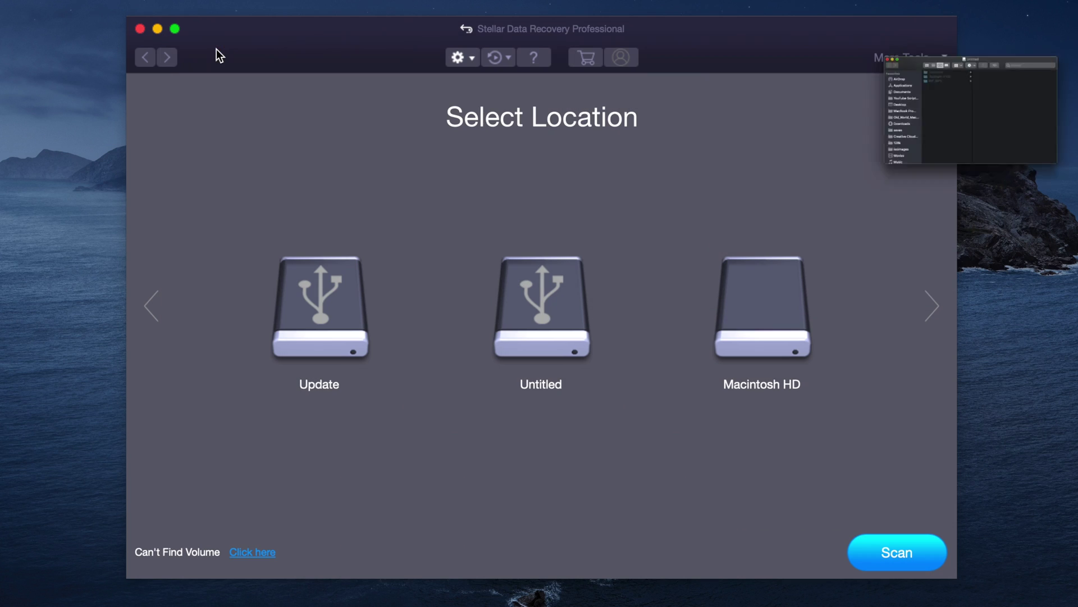
pyautogui.click(540, 321)
pyautogui.click(894, 554)
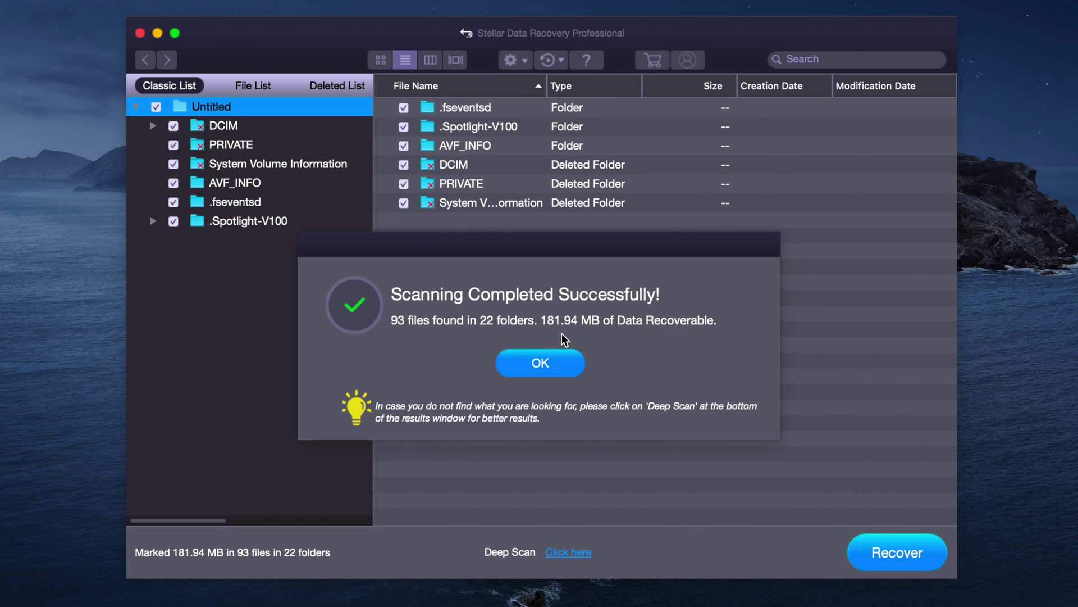
# Dismiss the scan-complete notice reporting 93 files in 22 folders (181.94 MB).
pyautogui.click(581, 364)
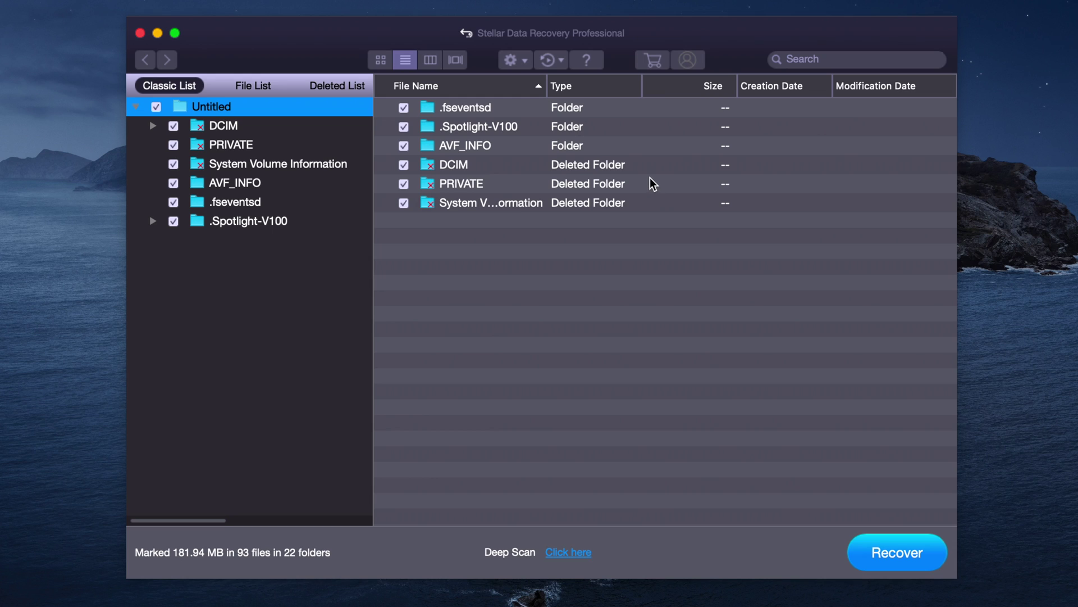
# Browse the results into DCIM > 100MSDCF, widening the File Name column.
pyautogui.click(519, 168)
pyautogui.press('Down')
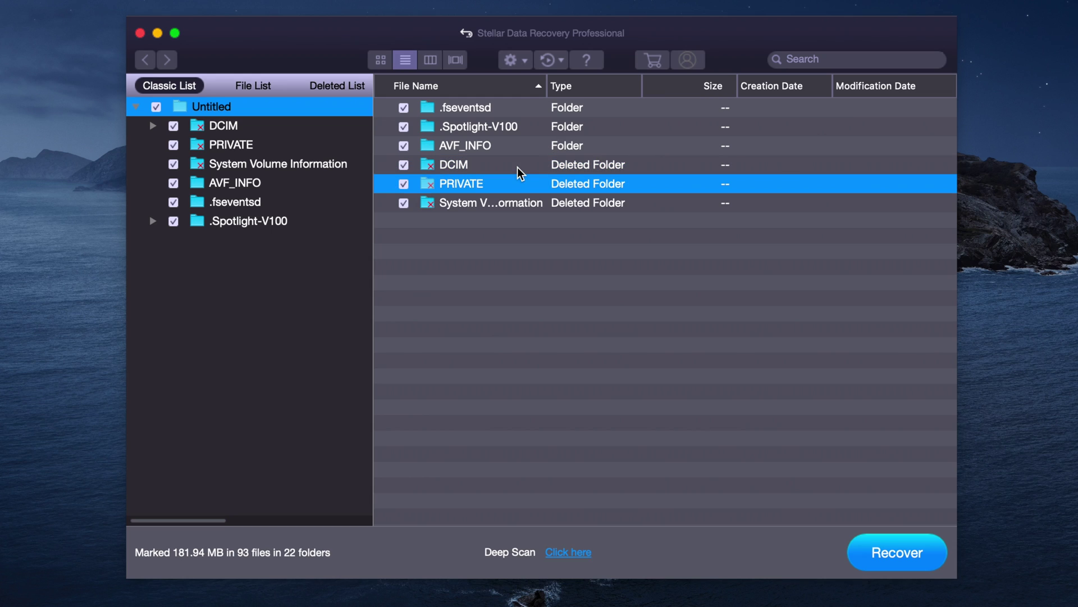
pyautogui.press('Down')
pyautogui.press('Up')
pyautogui.moveTo(548, 86)
pyautogui.mouseDown()
pyautogui.moveTo(573, 87)
pyautogui.moveTo(562, 86)
pyautogui.mouseUp()
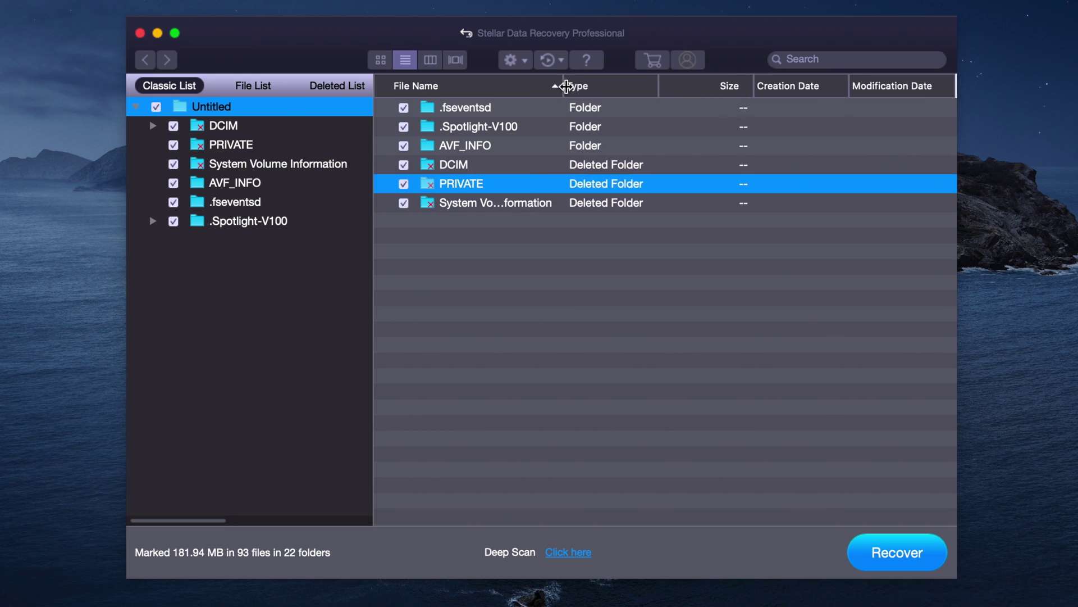
pyautogui.click(472, 166)
pyautogui.doubleClick(472, 167)
pyautogui.doubleClick(465, 109)
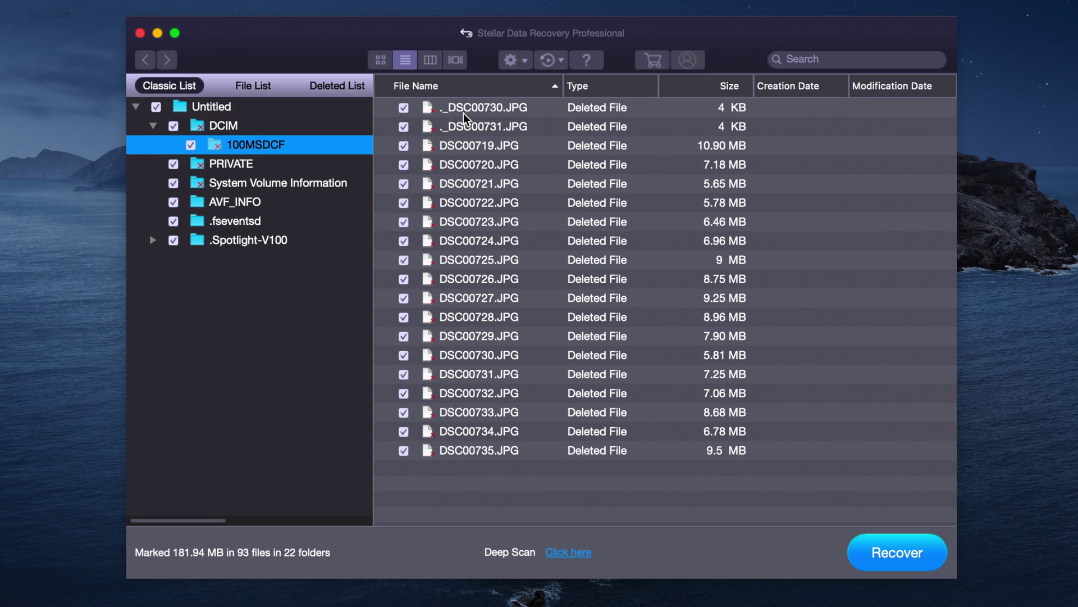
# Unmark everything, then mark only DSC00730.JPG in DCIM/100MSDCF and start recovery.
pyautogui.click(157, 107)
pyautogui.doubleClick(481, 166)
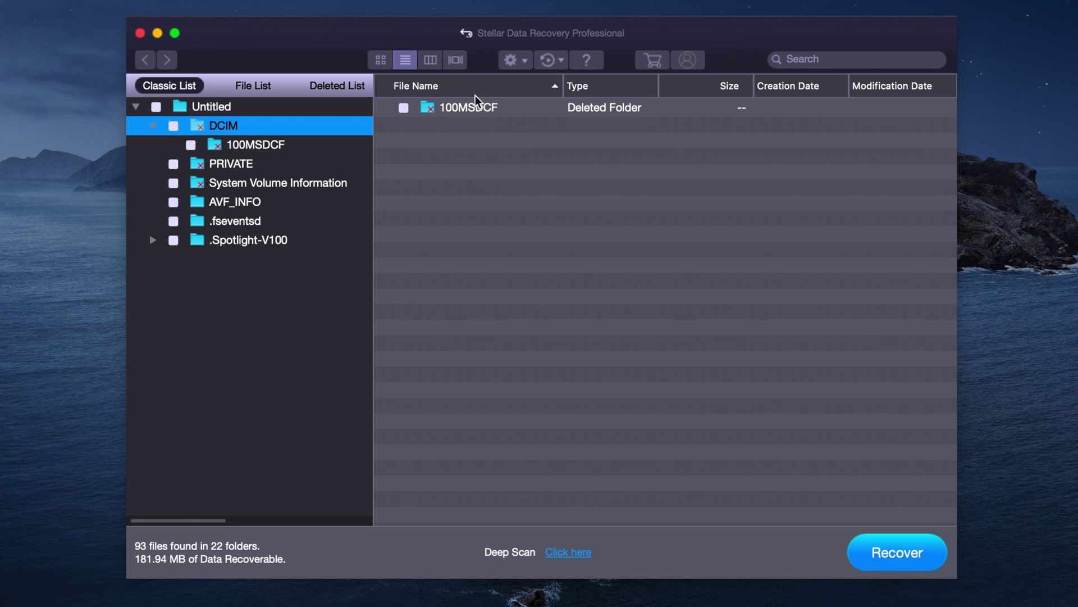
pyautogui.click(476, 110)
pyautogui.doubleClick(476, 110)
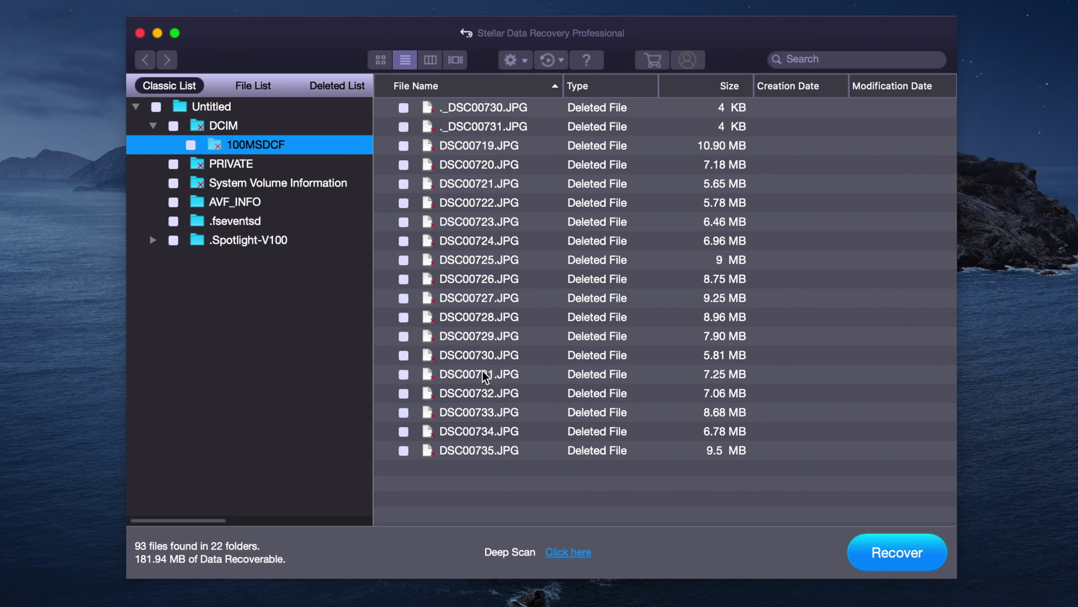
pyautogui.click(481, 356)
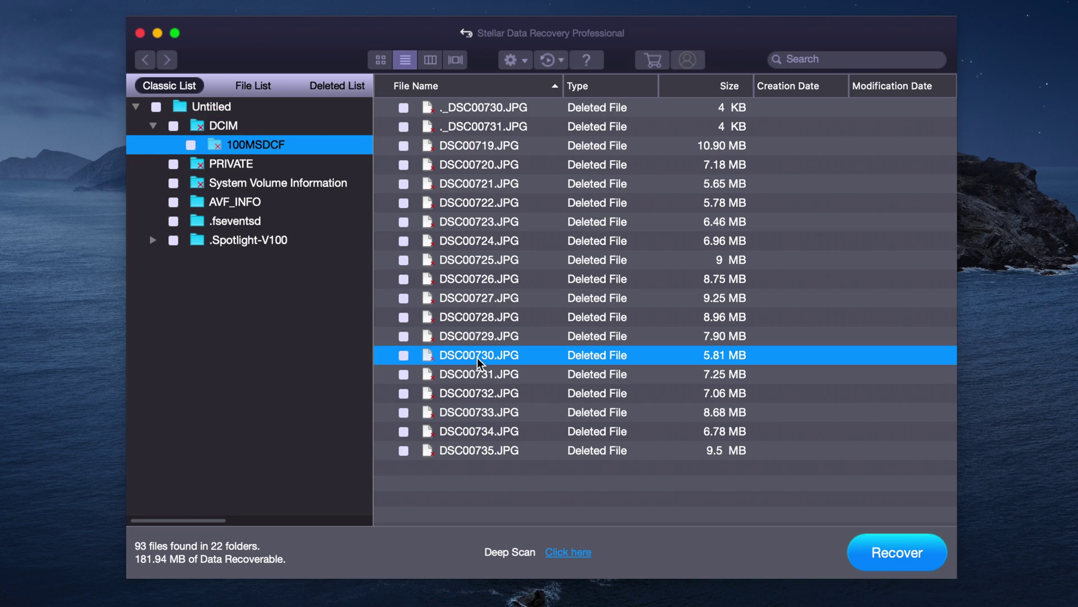
pyautogui.click(405, 356)
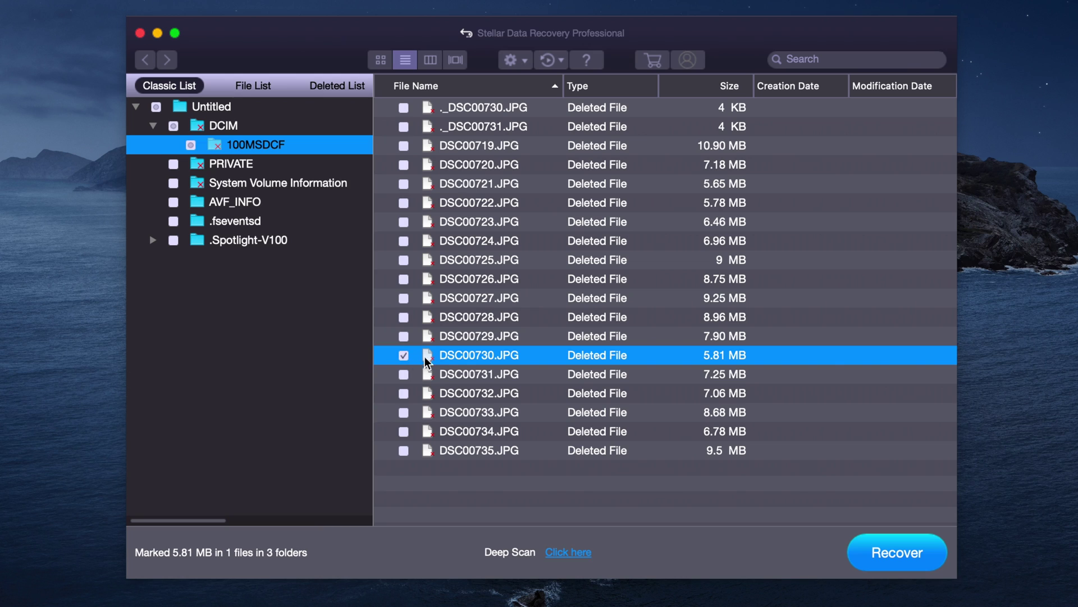
pyautogui.click(878, 554)
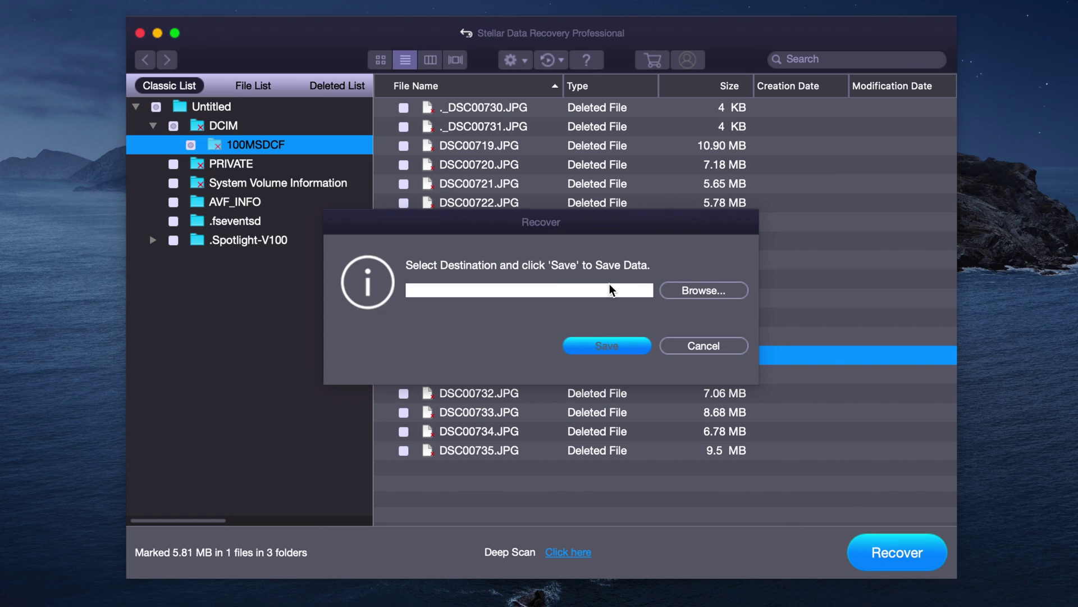
# Choose /Users/Shared as the destination and save DSC00730.JPG there.
pyautogui.click(683, 297)
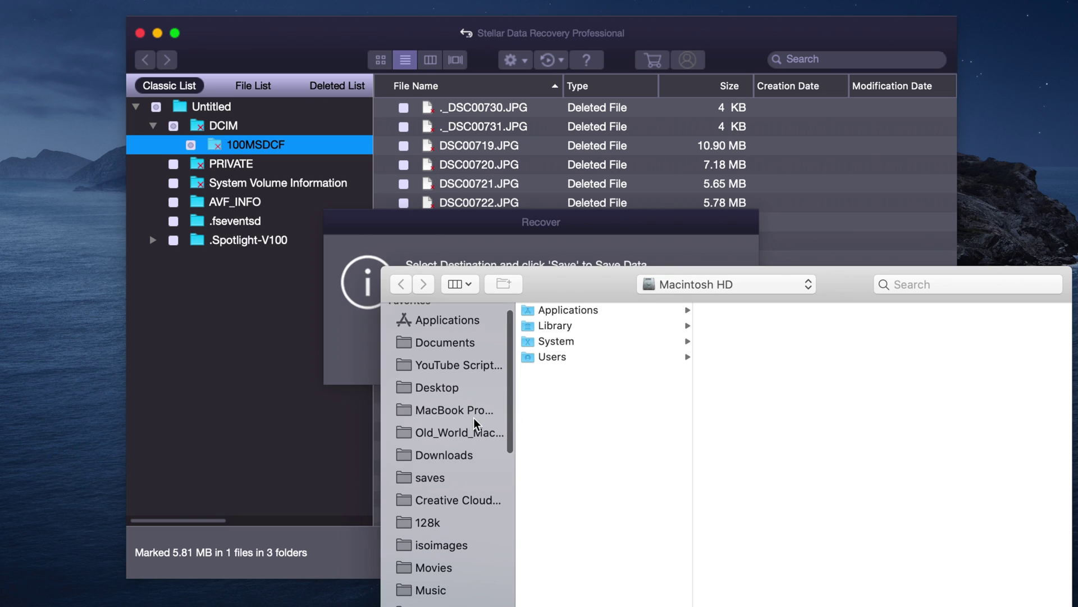
pyautogui.scroll(-1, 481, 418)
pyautogui.click(572, 357)
pyautogui.click(733, 326)
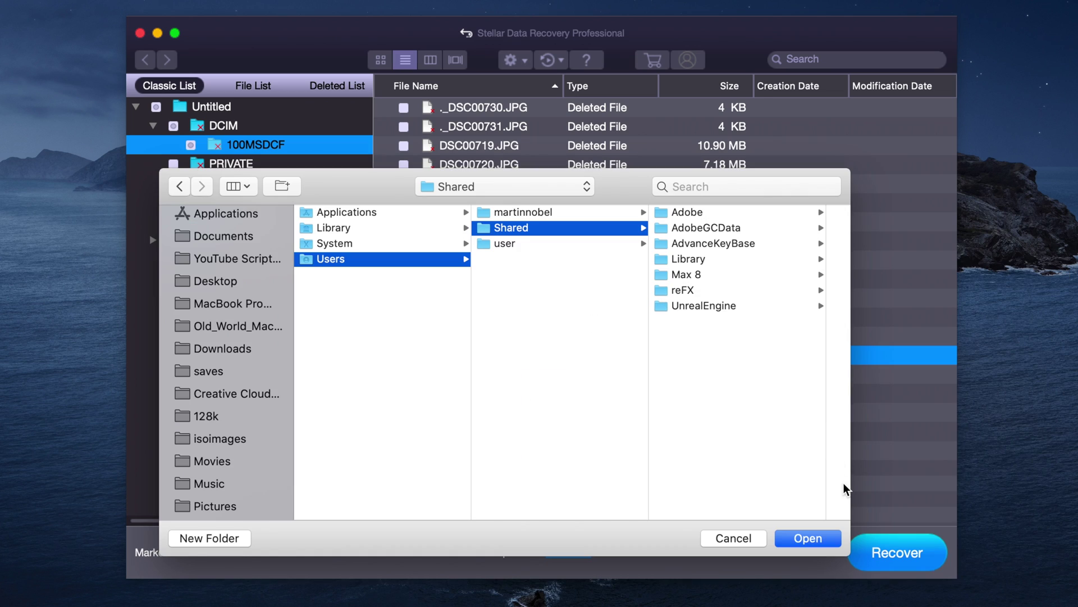
pyautogui.click(808, 538)
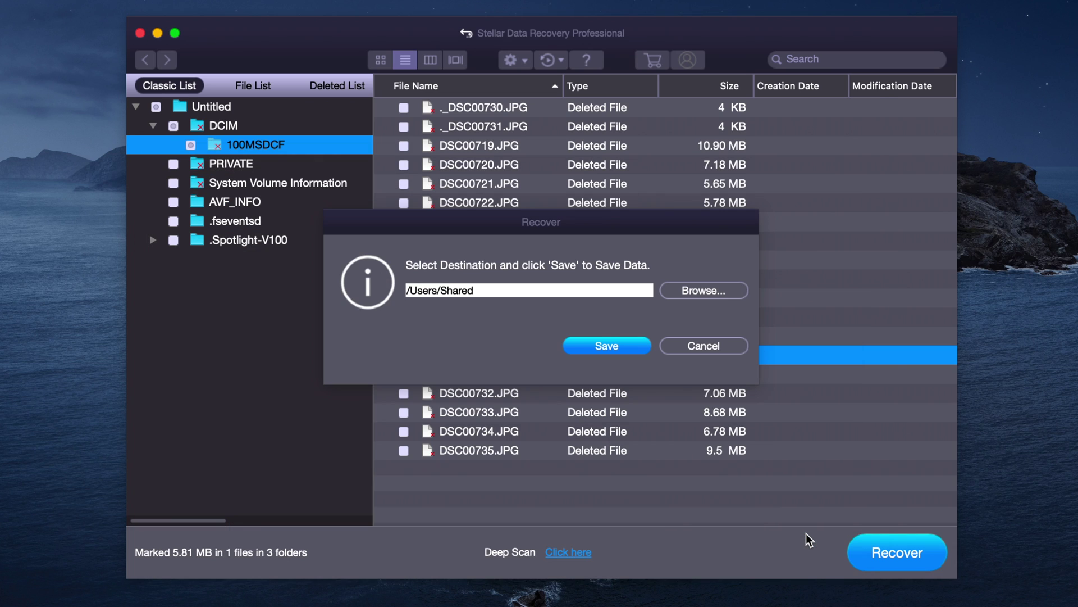
pyautogui.click(601, 346)
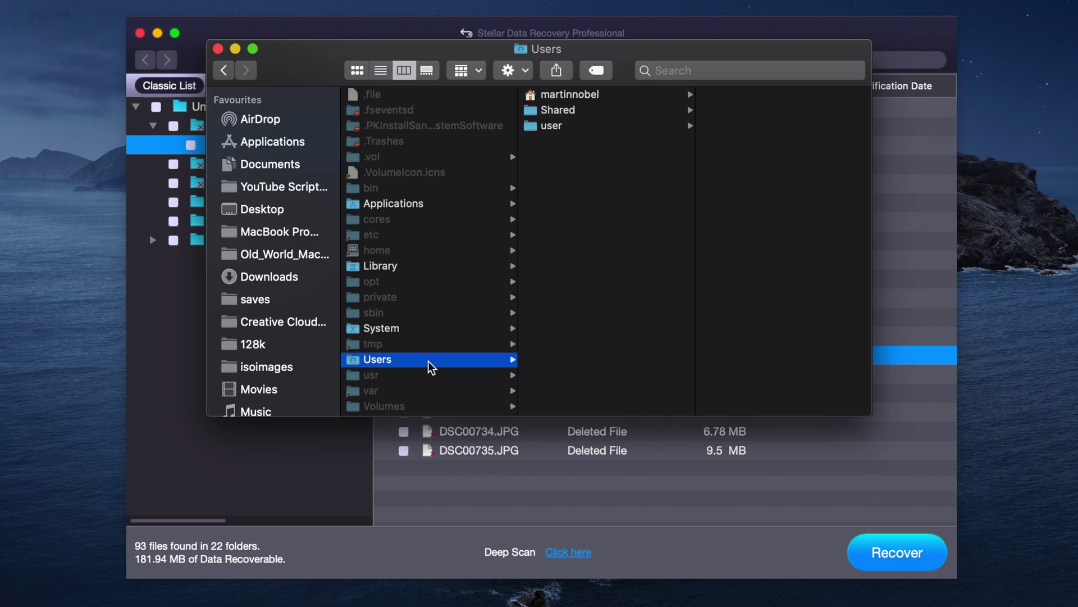
# Open Shared > #Root > DCIM > 100MSDCF in icon view and Quick Look DSC00730.JPG.
pyautogui.click(577, 116)
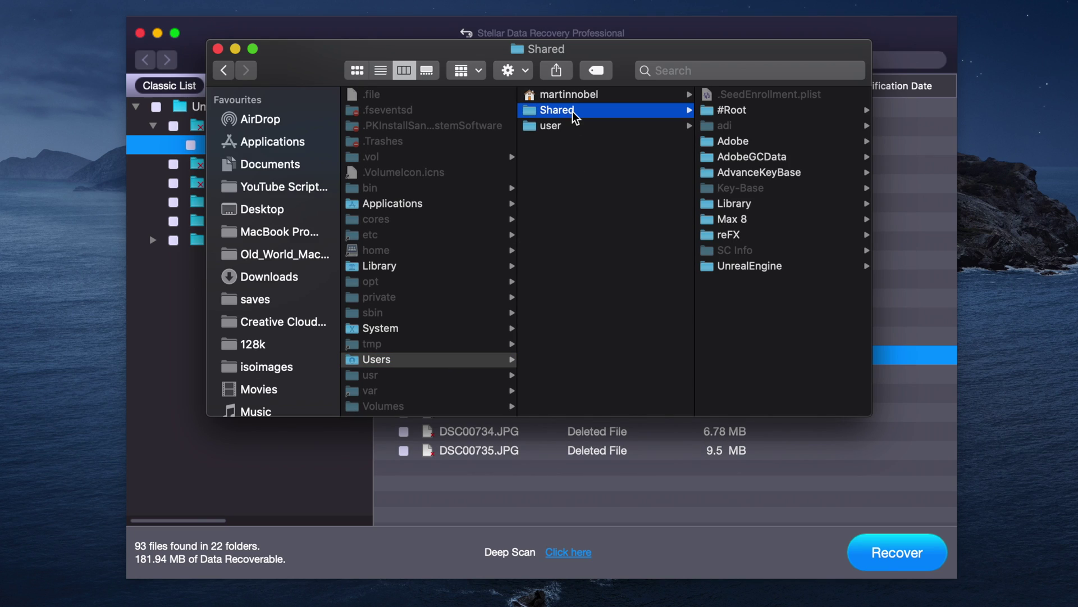
pyautogui.click(357, 70)
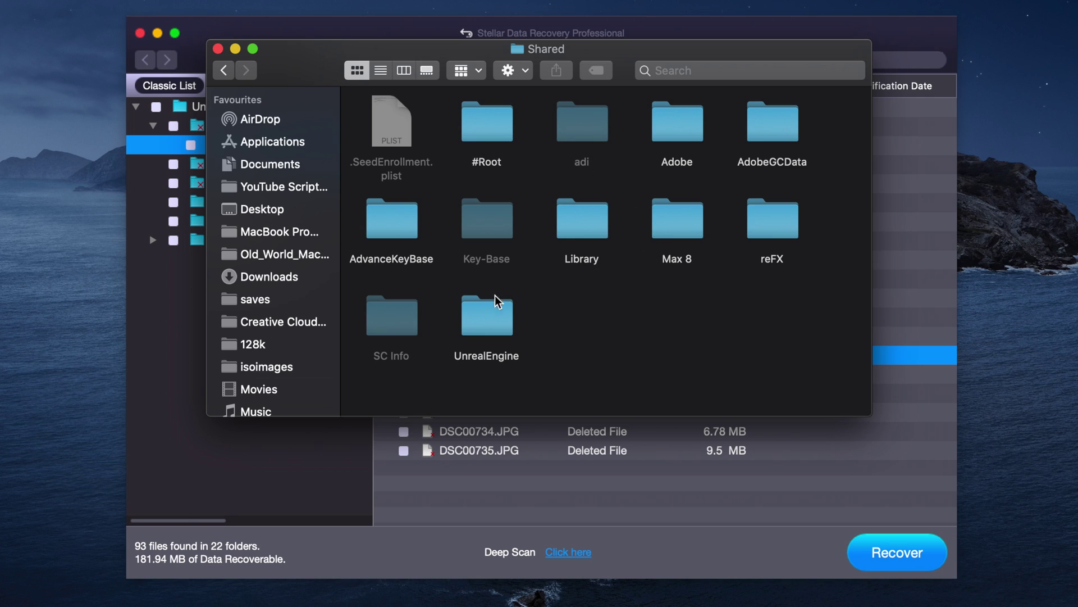
pyautogui.doubleClick(472, 122)
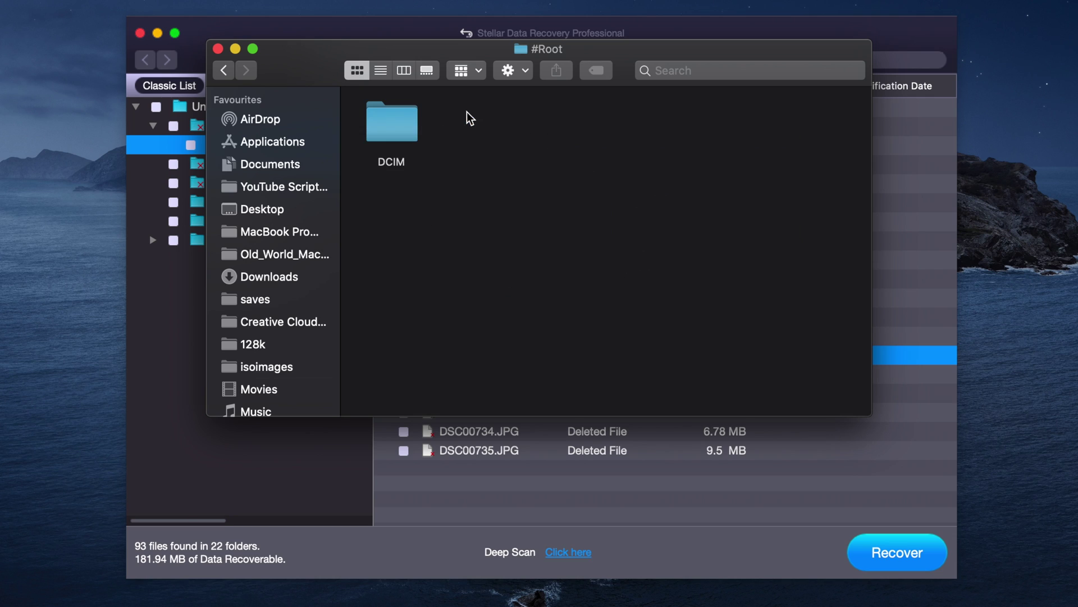
pyautogui.click(395, 124)
pyautogui.doubleClick(394, 123)
pyautogui.doubleClick(395, 124)
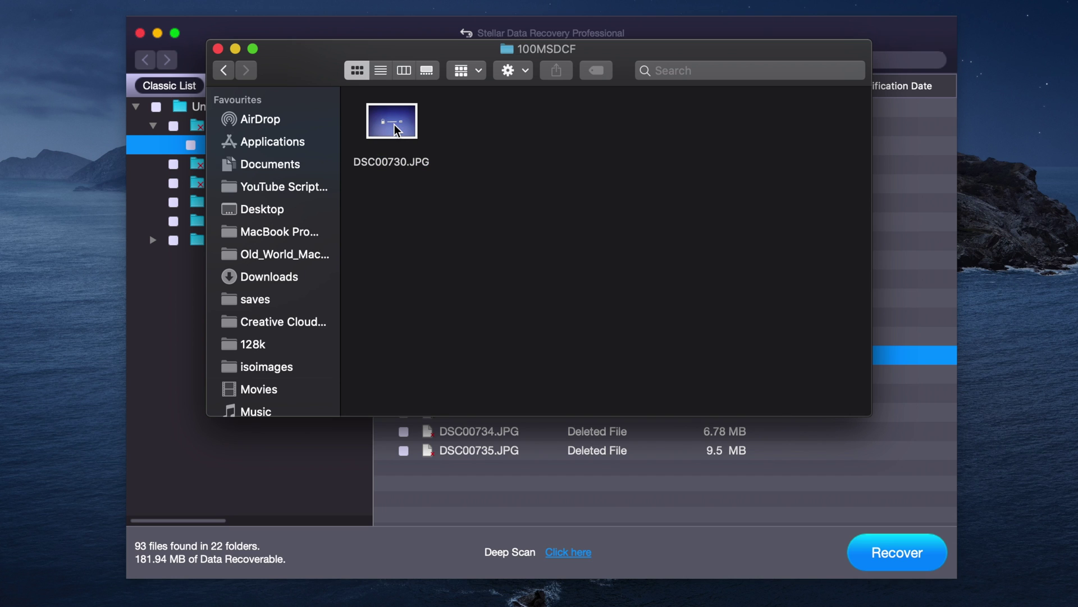
pyautogui.click(400, 124)
pyautogui.press('space')
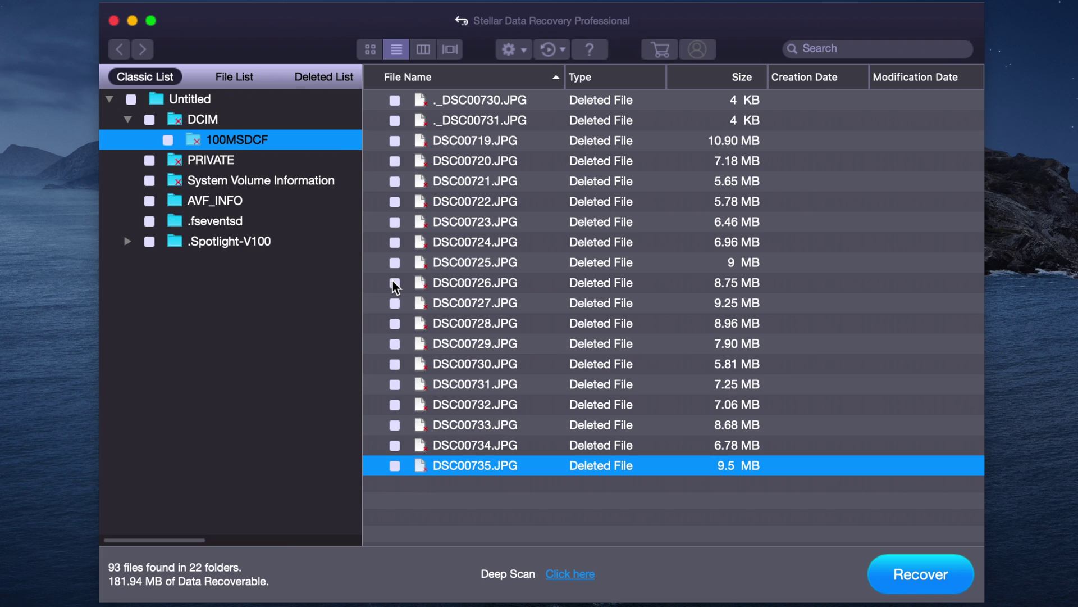
# Mark the seven photos DSC00726.JPG through DSC00732.JPG and start recovering them.
pyautogui.click(393, 282)
pyautogui.click(395, 302)
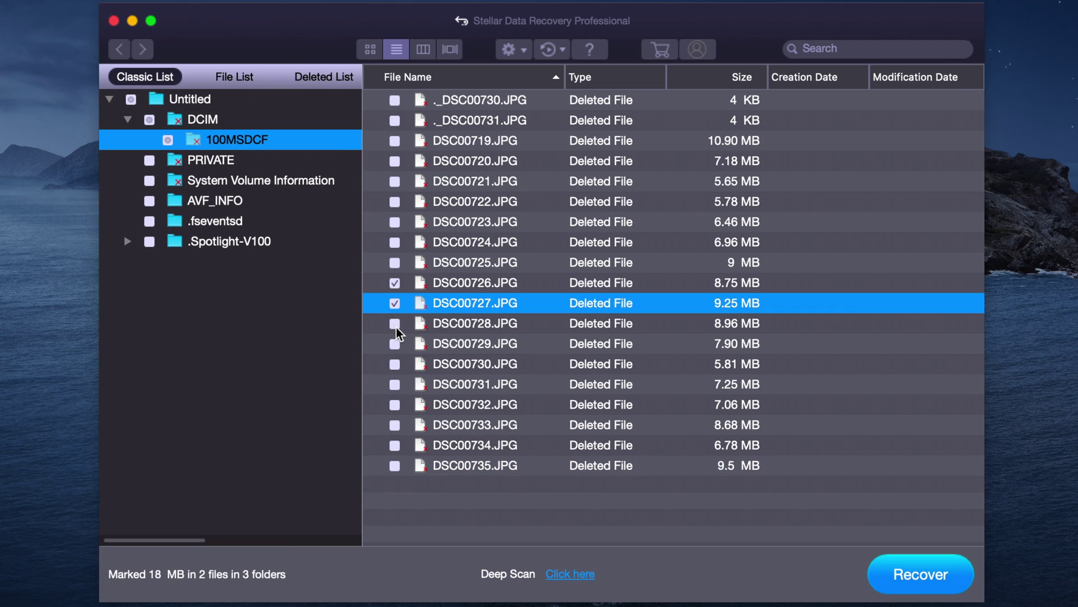
pyautogui.click(394, 322)
pyautogui.click(395, 343)
pyautogui.click(396, 363)
pyautogui.click(398, 383)
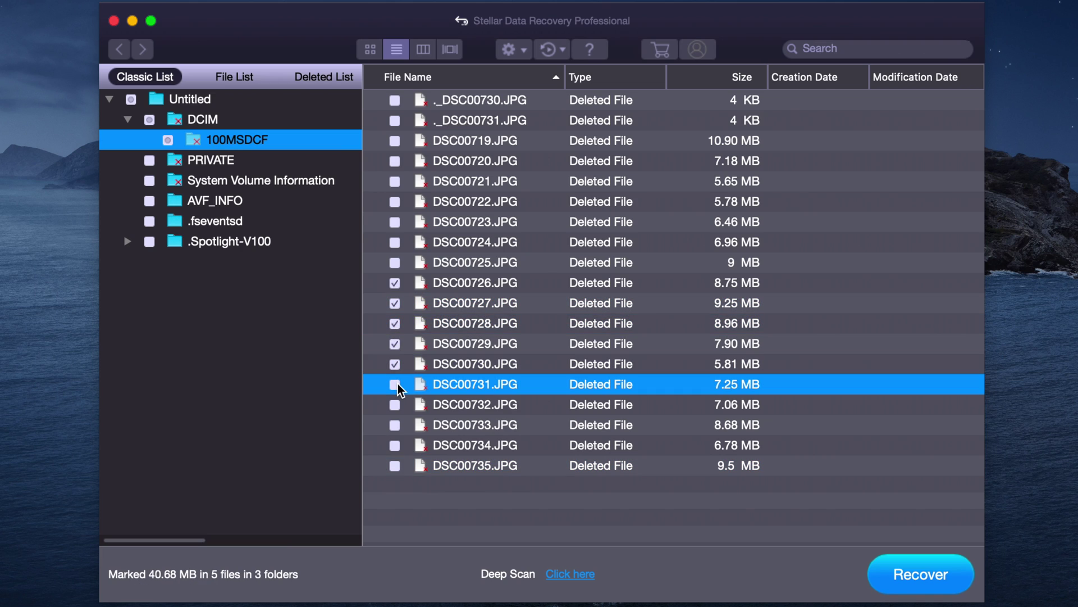
pyautogui.click(398, 402)
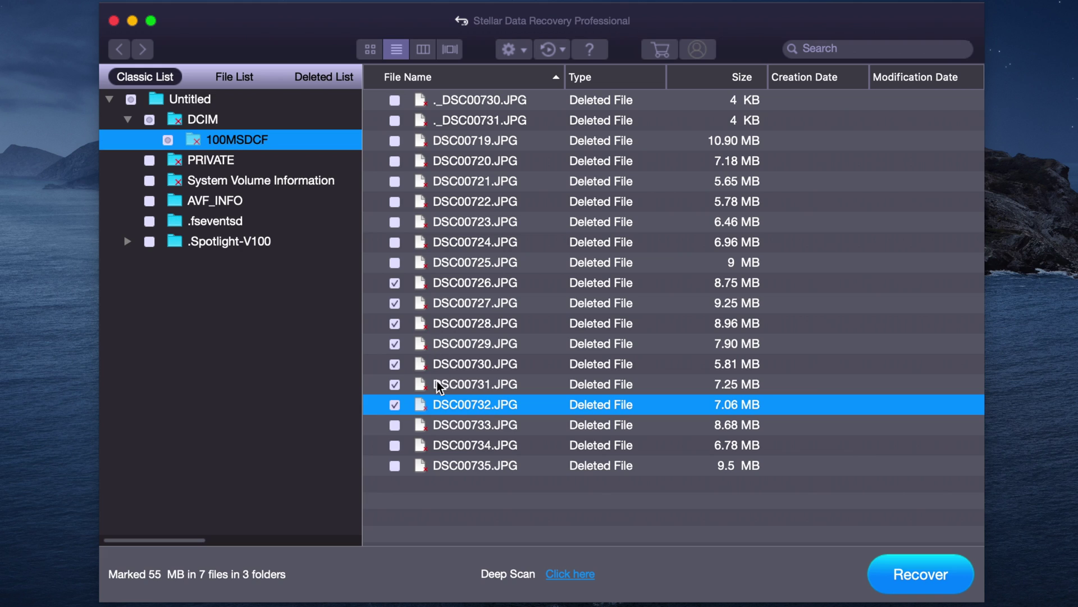
pyautogui.click(907, 580)
# Save the seven photos to /Users/Shared and resolve the file-name conflict.
pyautogui.click(706, 292)
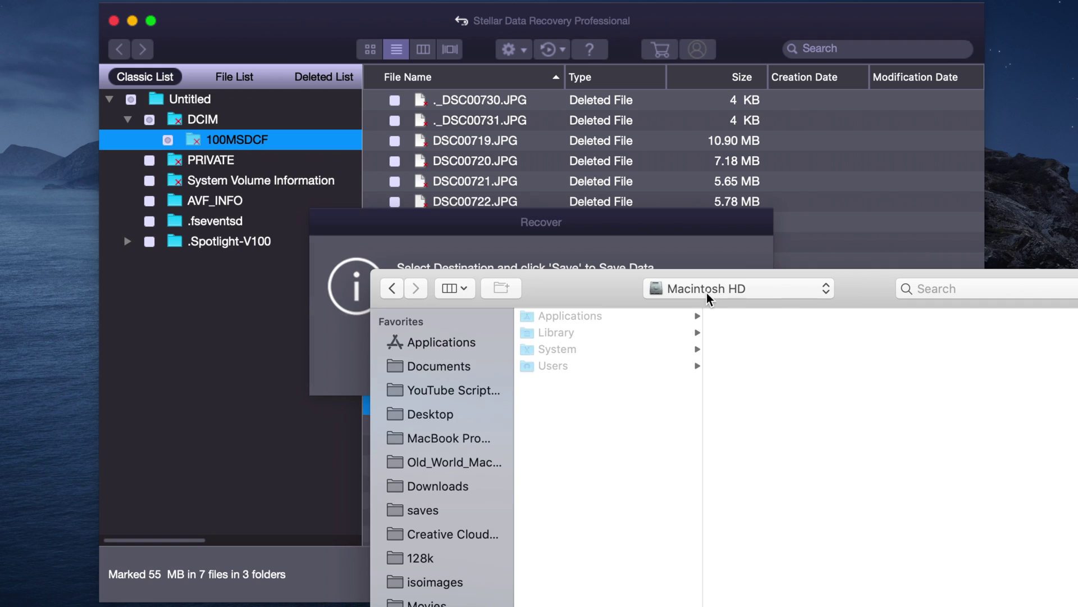
pyautogui.click(552, 364)
pyautogui.click(771, 334)
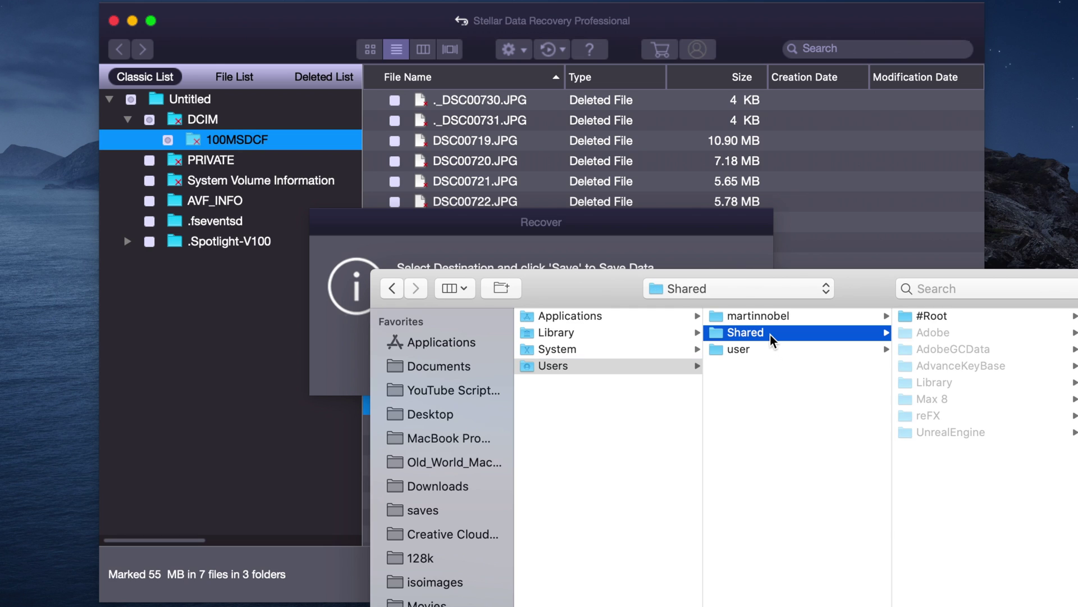
pyautogui.click(932, 316)
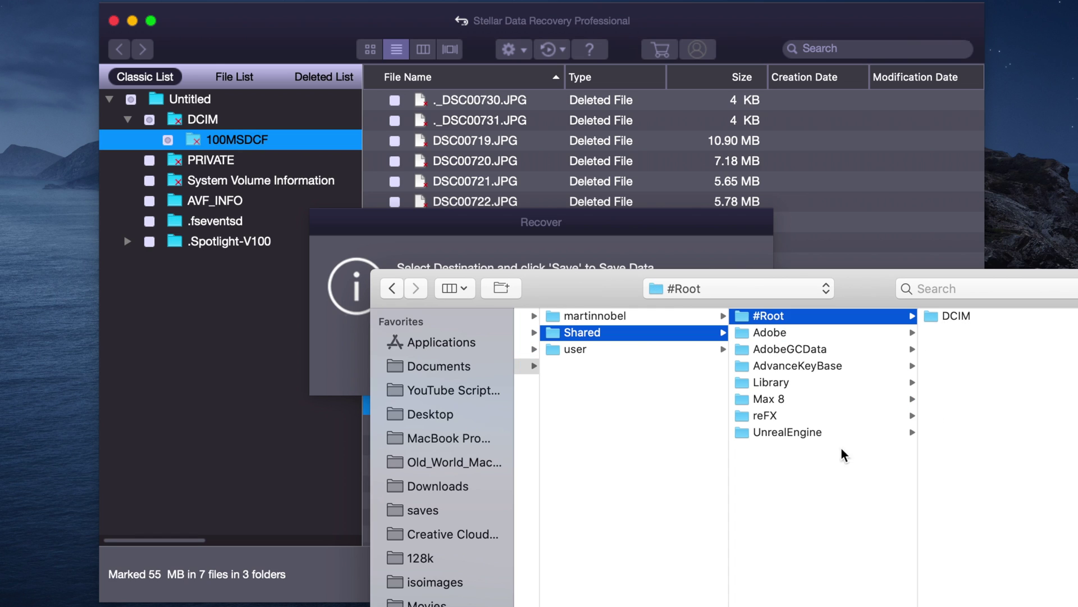
pyautogui.click(823, 474)
pyautogui.press('Return')
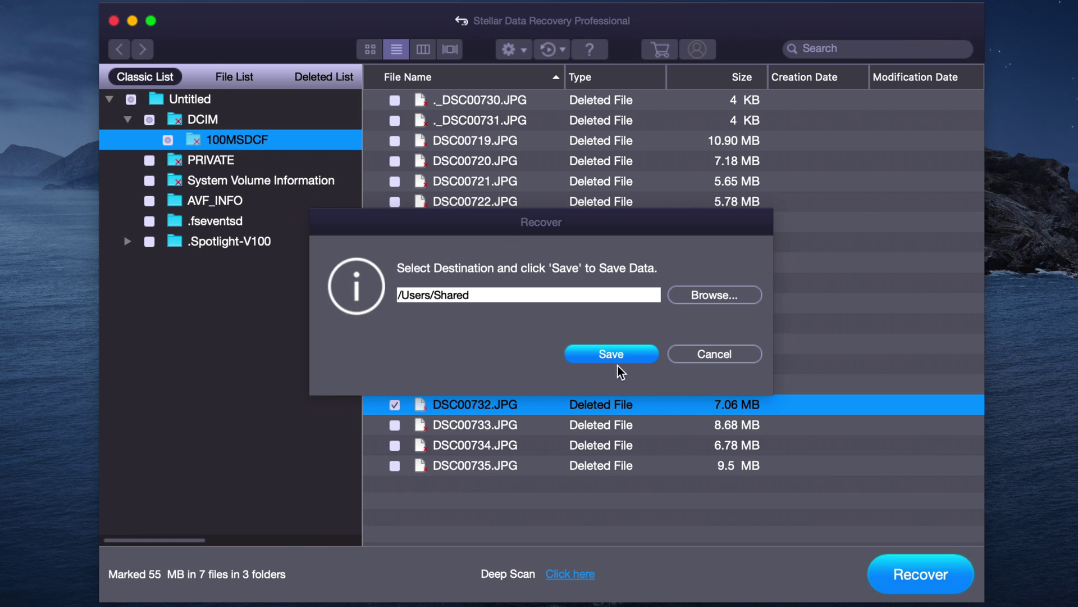
pyautogui.click(611, 354)
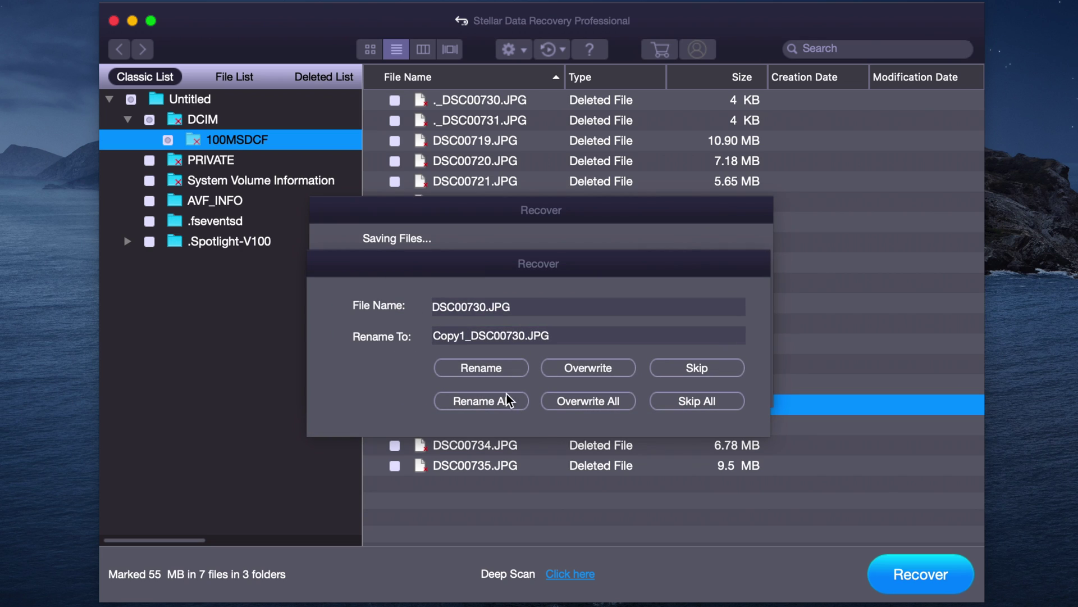
pyautogui.click(577, 368)
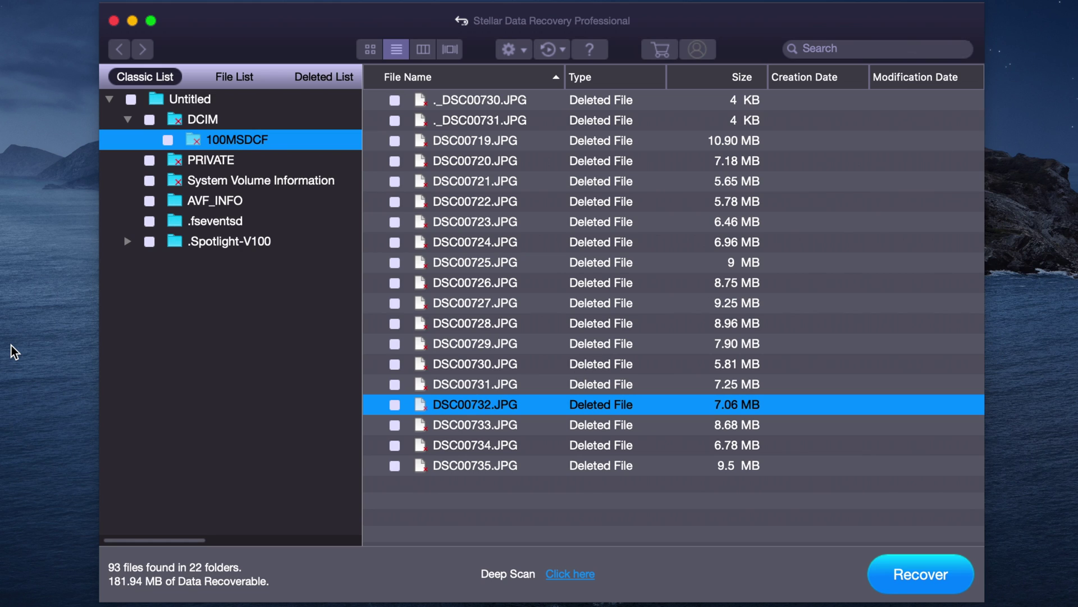
pyautogui.scroll(-8, 268, 362)
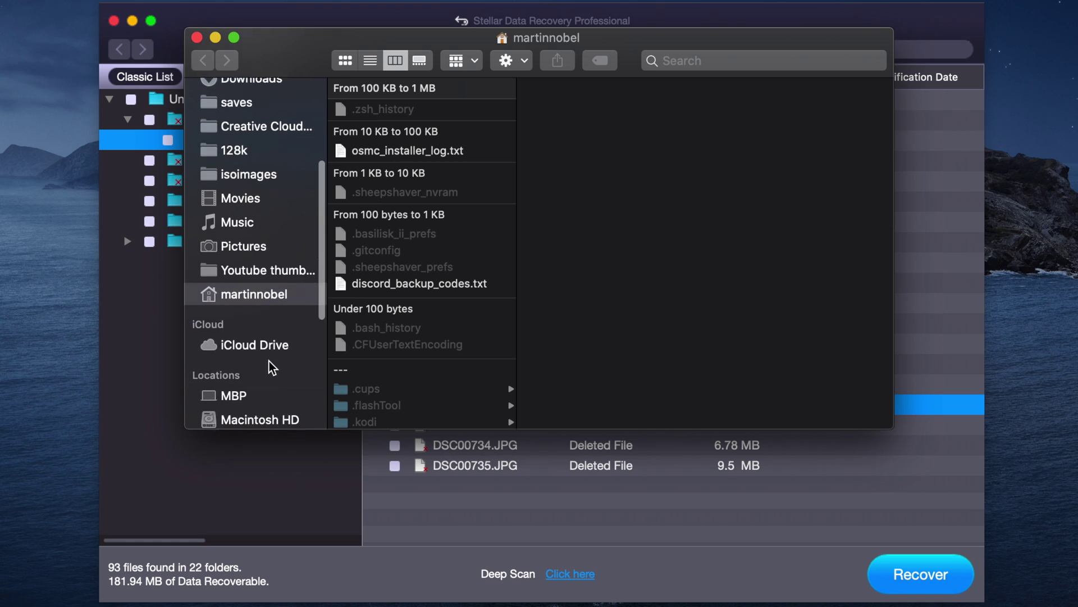
# Navigate Finder from Macintosh HD to Users > Shared, shown as large icons.
pyautogui.click(250, 307)
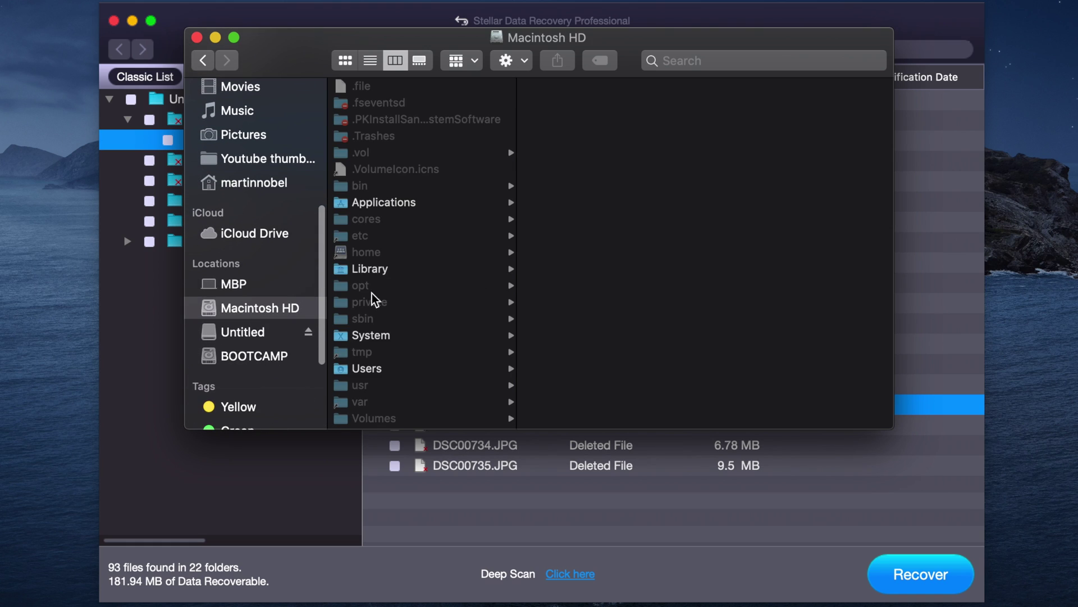
pyautogui.click(387, 369)
pyautogui.click(554, 101)
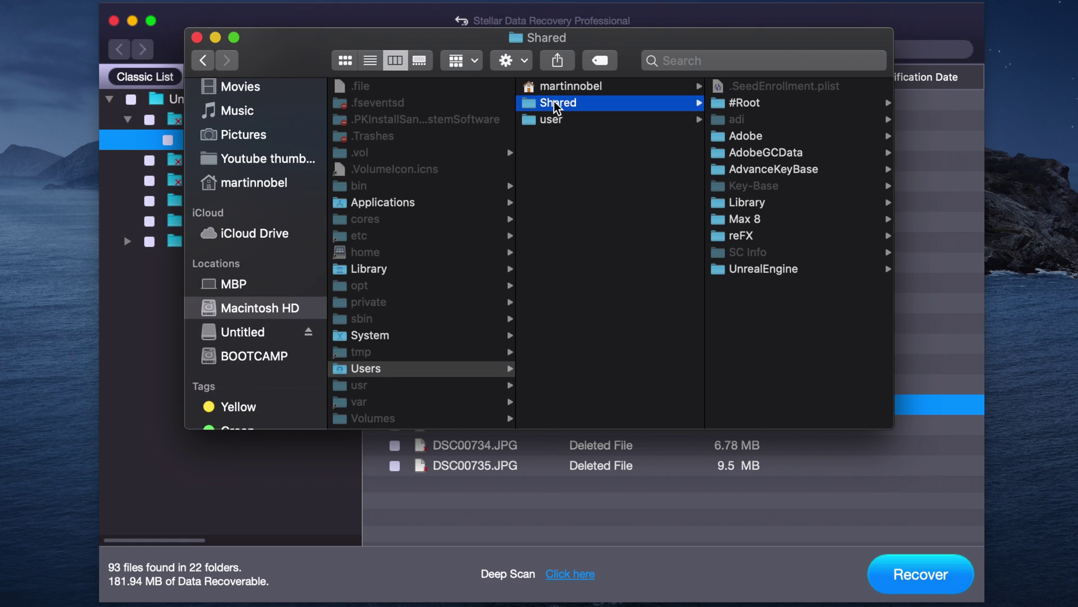
pyautogui.click(345, 59)
# Open #Root > DCIM > 100MSDCF and step through the recovered photos in Gallery view.
pyautogui.doubleClick(485, 120)
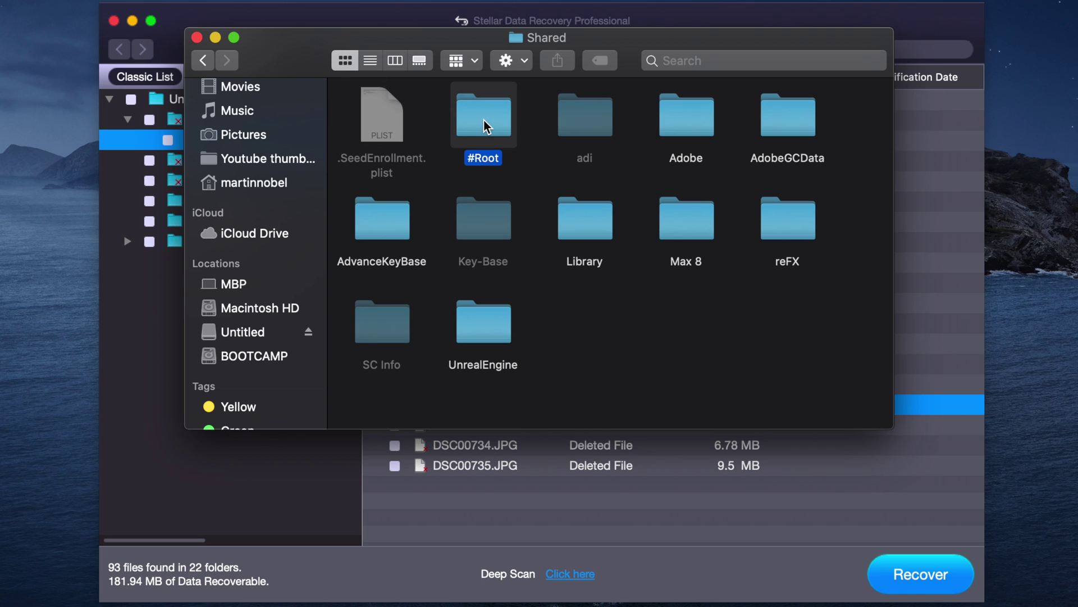
pyautogui.doubleClick(381, 120)
pyautogui.click(380, 121)
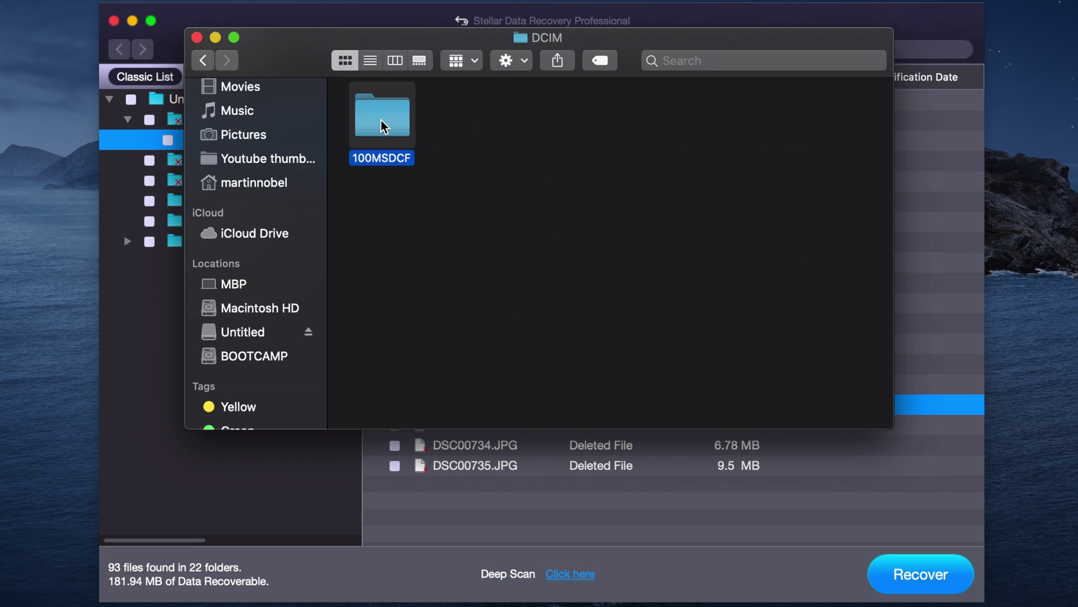
pyautogui.doubleClick(404, 127)
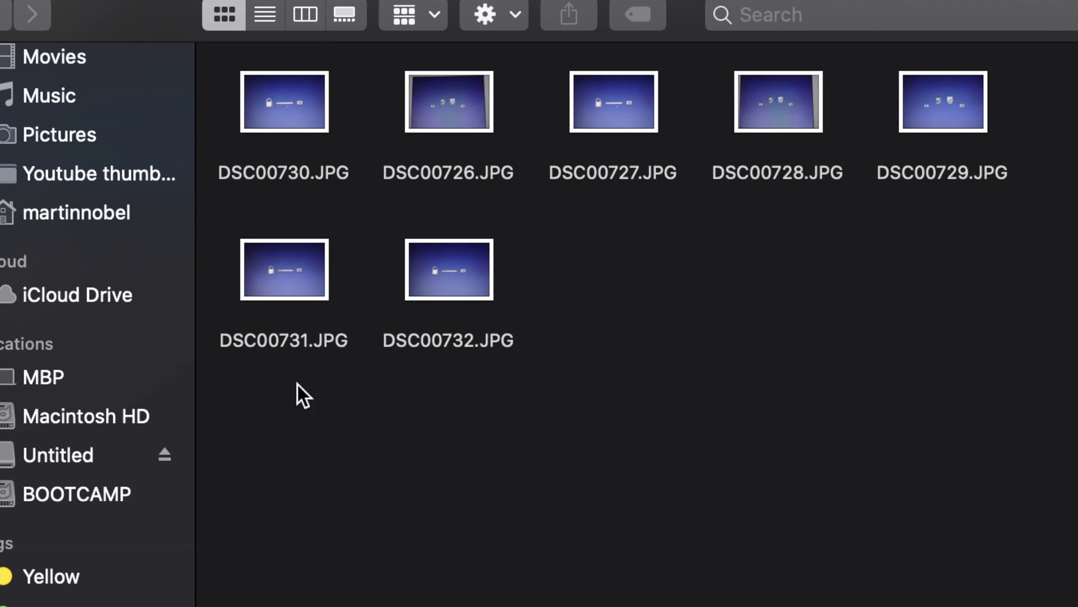
pyautogui.click(346, 14)
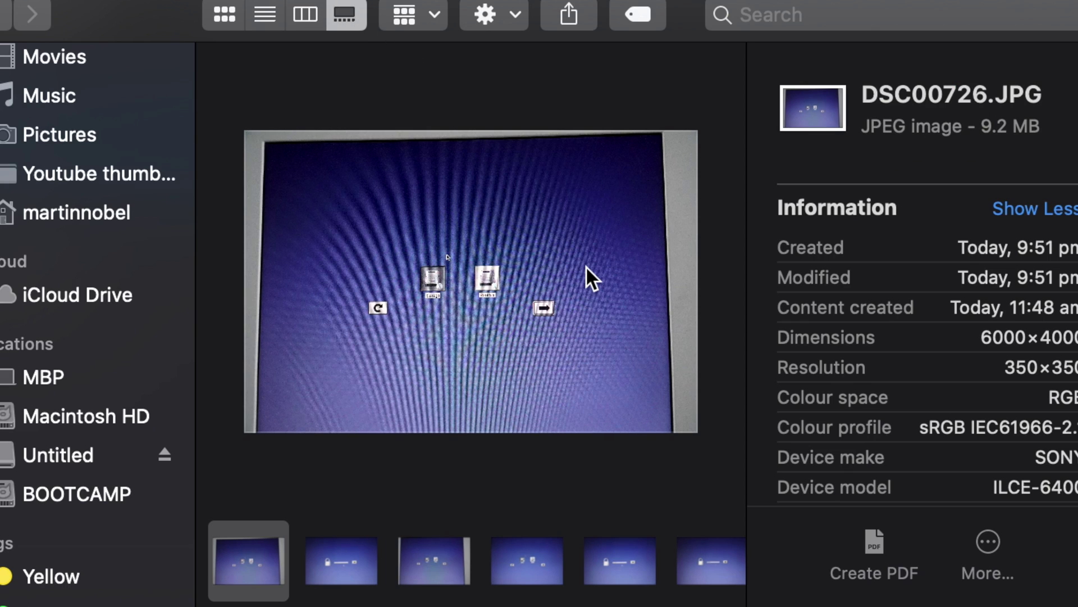
pyautogui.press('Right')
pyautogui.press('Right')
pyautogui.press('Right')
pyautogui.press('Right')
pyautogui.press('Right')
pyautogui.press('Right')
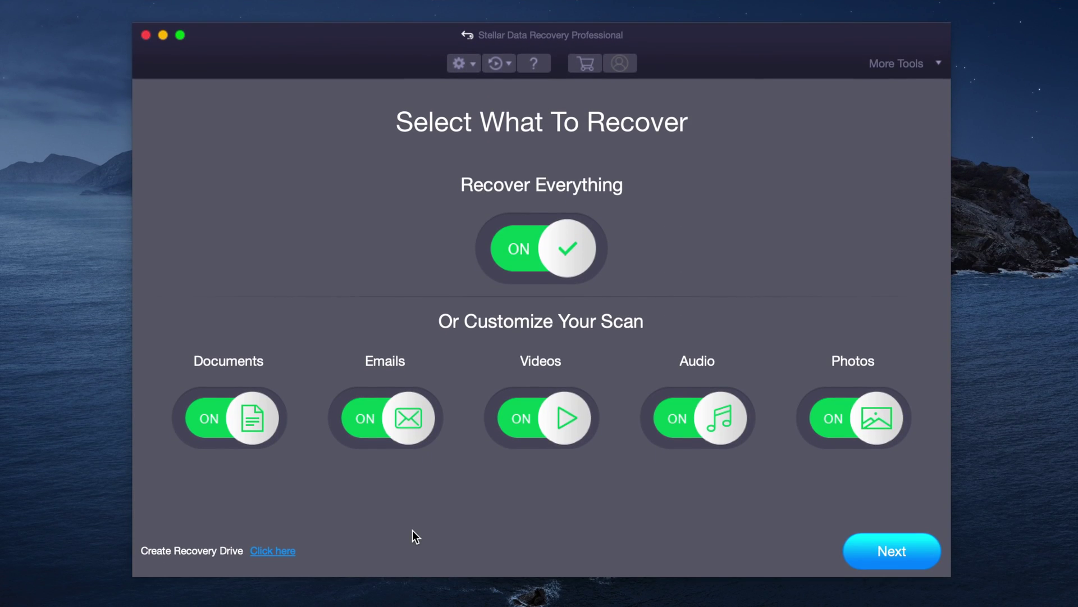